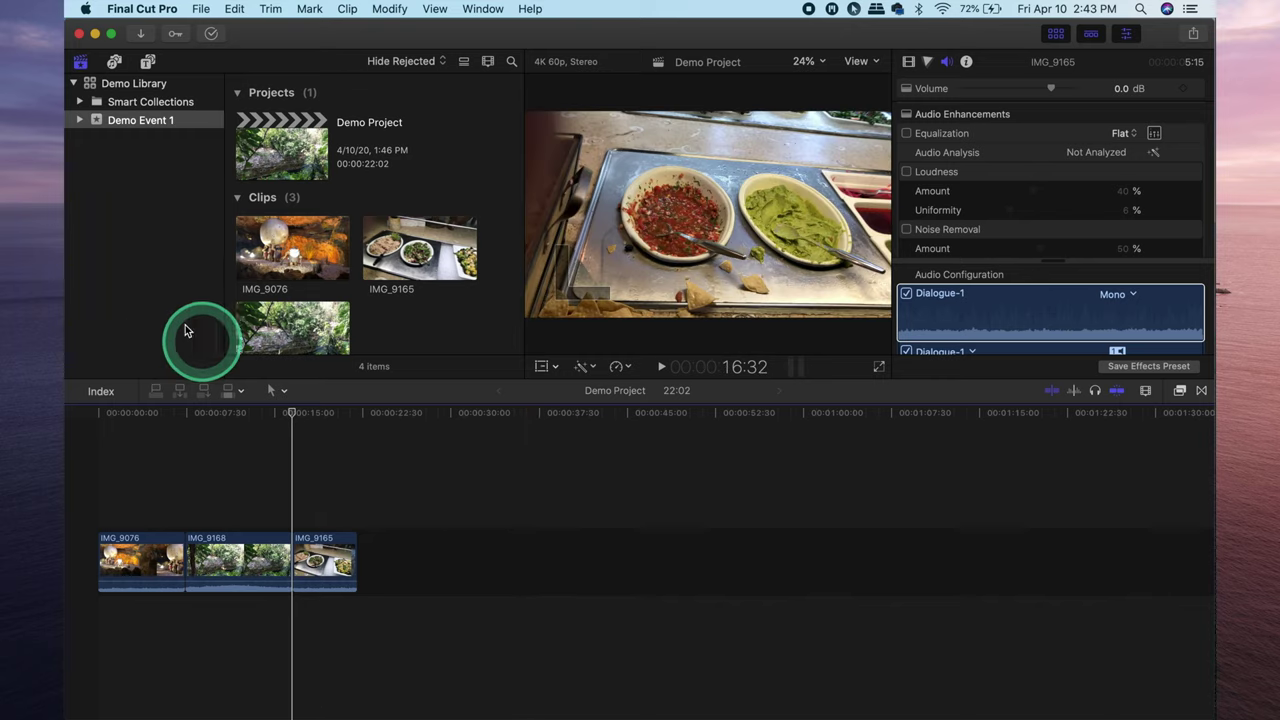
Select Demo Project, view its Move/Copy Project to Library options, and dismiss the menu.
left_click(290, 148)
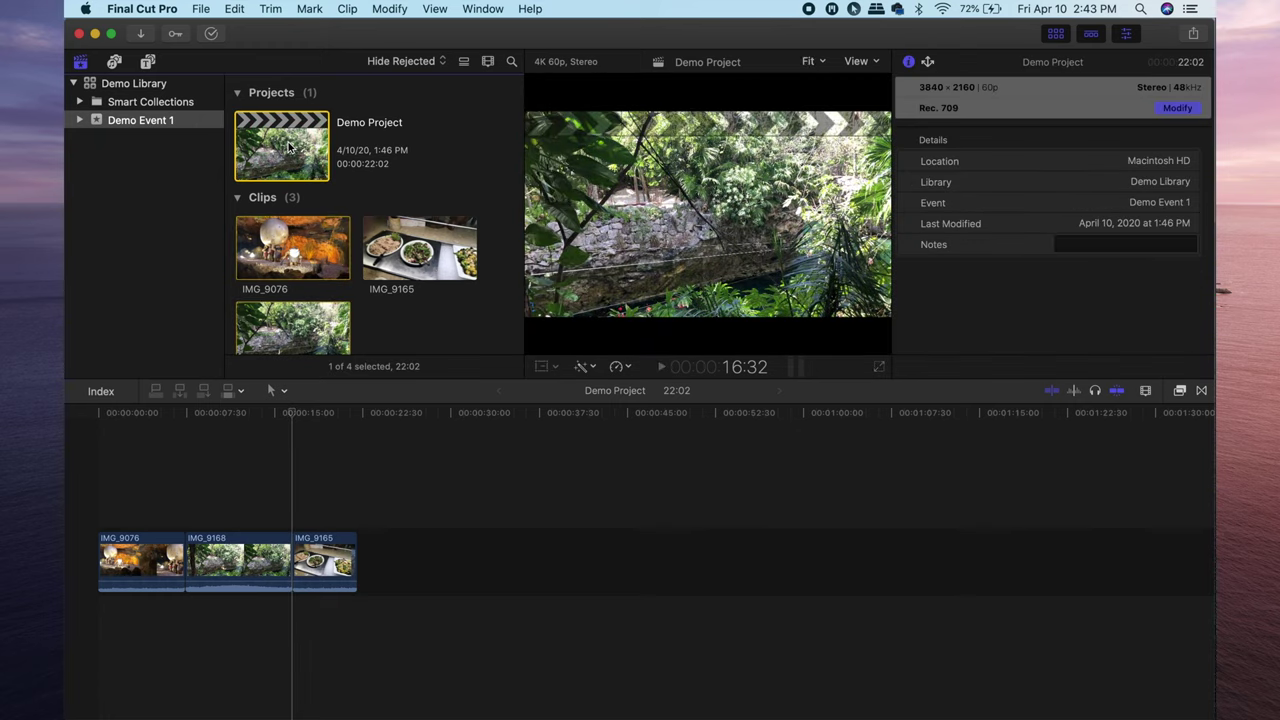
left_click(203, 11)
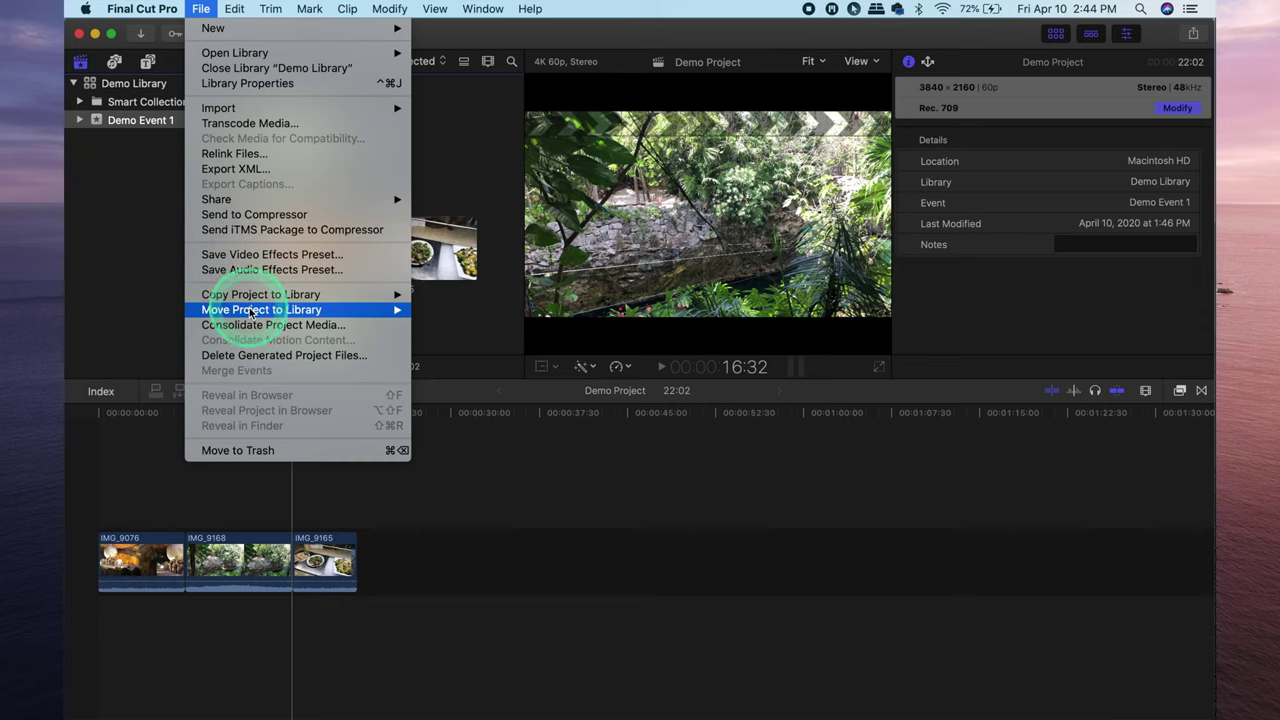
mouse_move(249, 312)
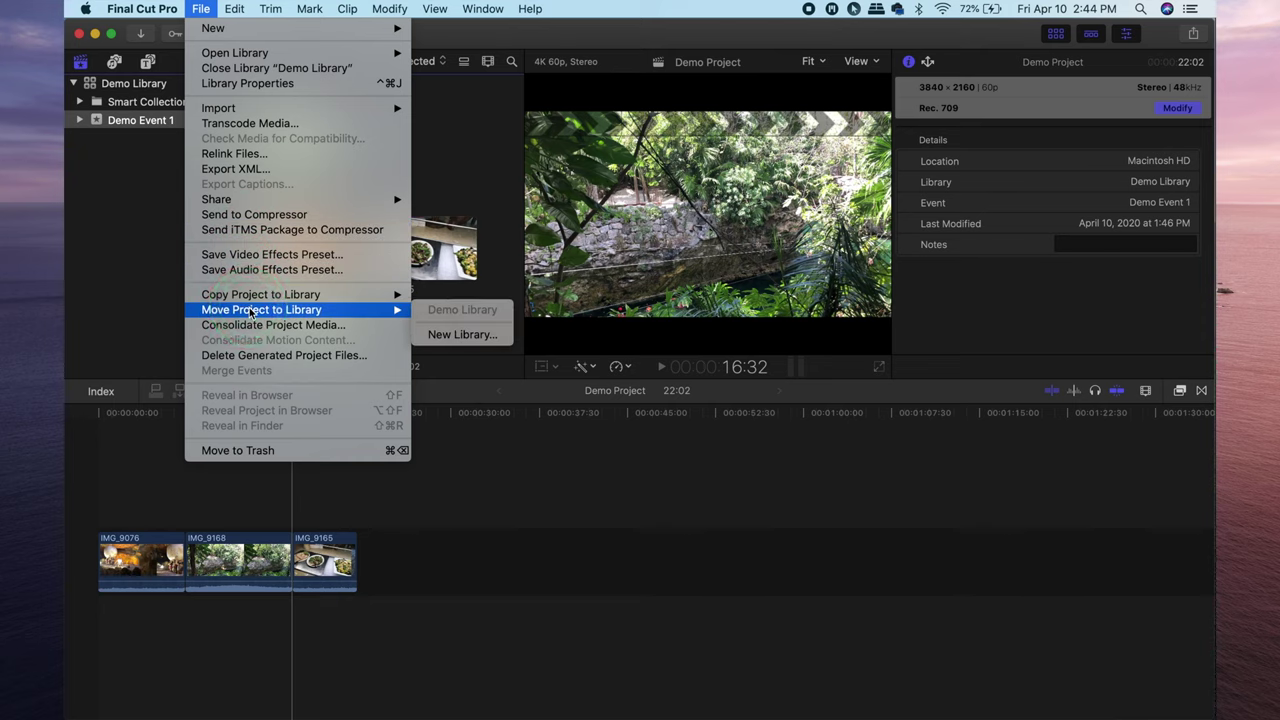
left_click(260, 296)
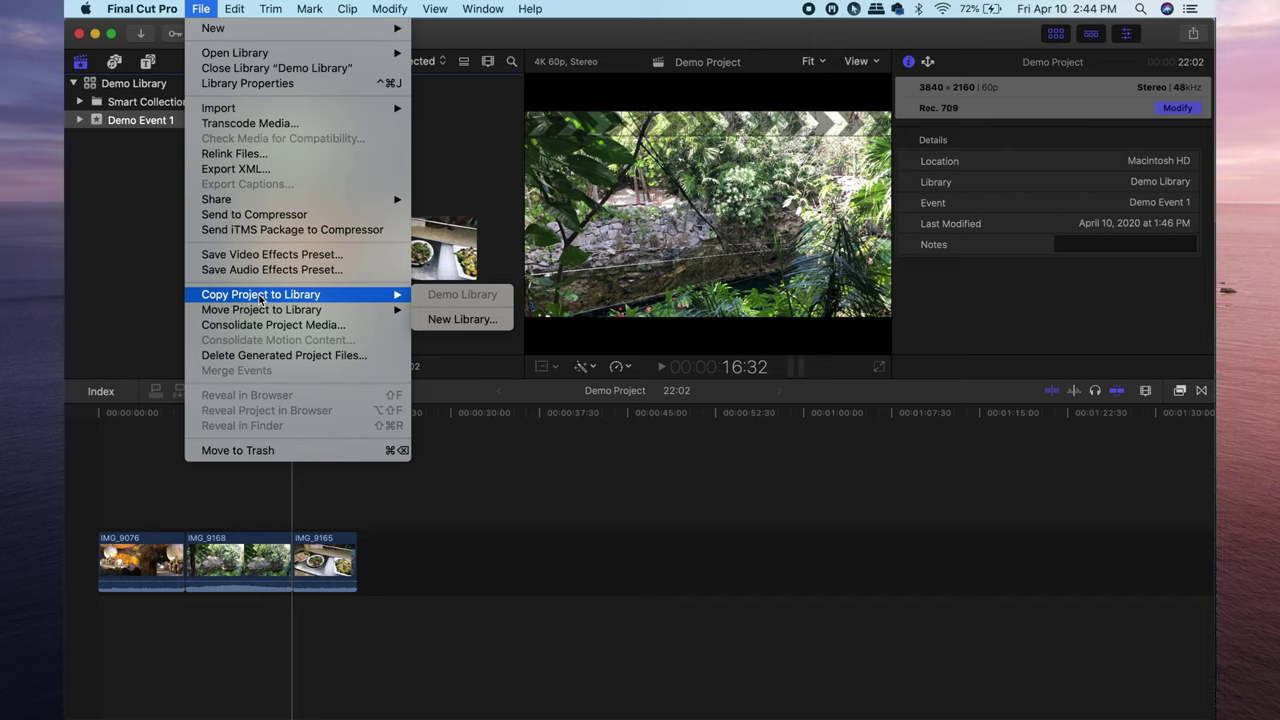
left_click(181, 243)
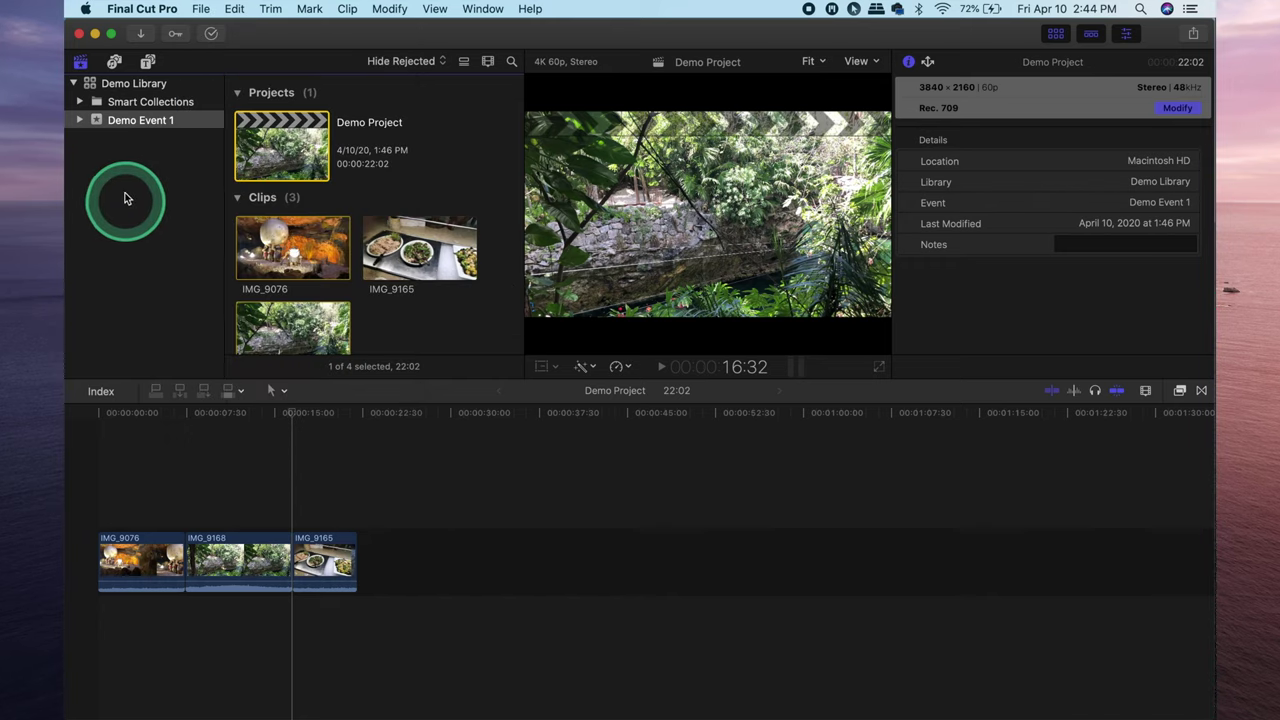
left_click(146, 121)
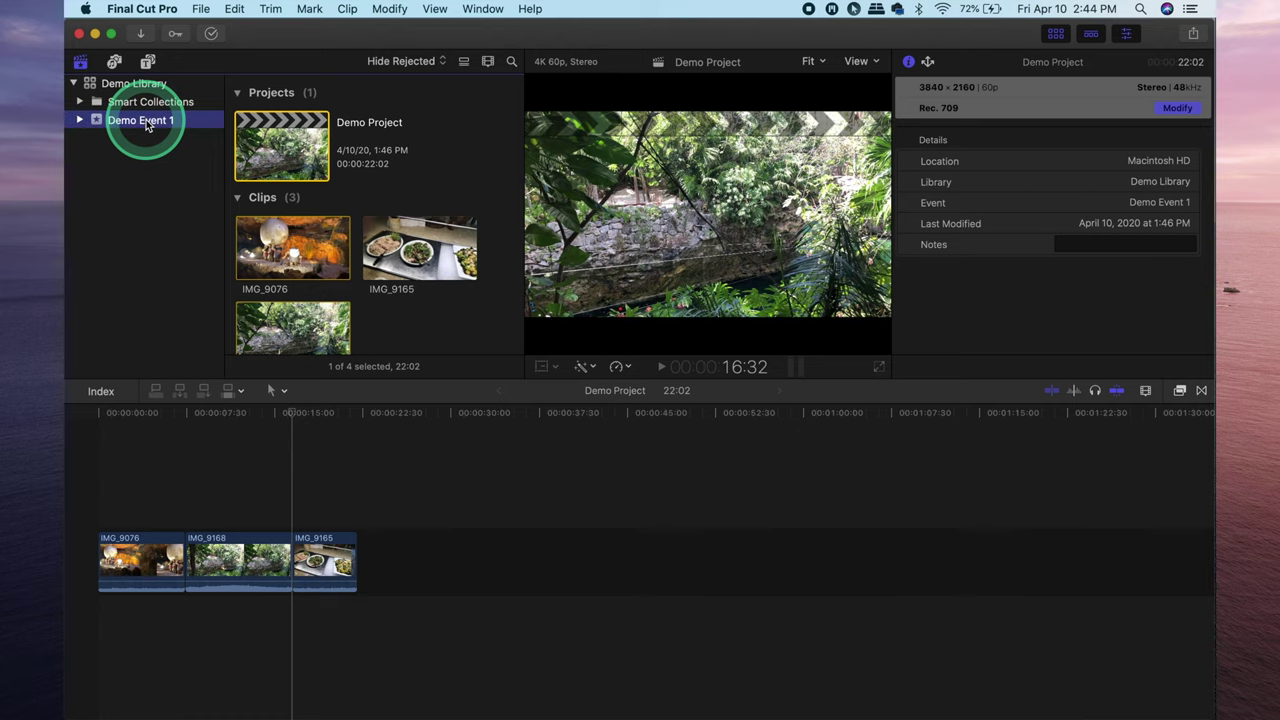
left_click(200, 9)
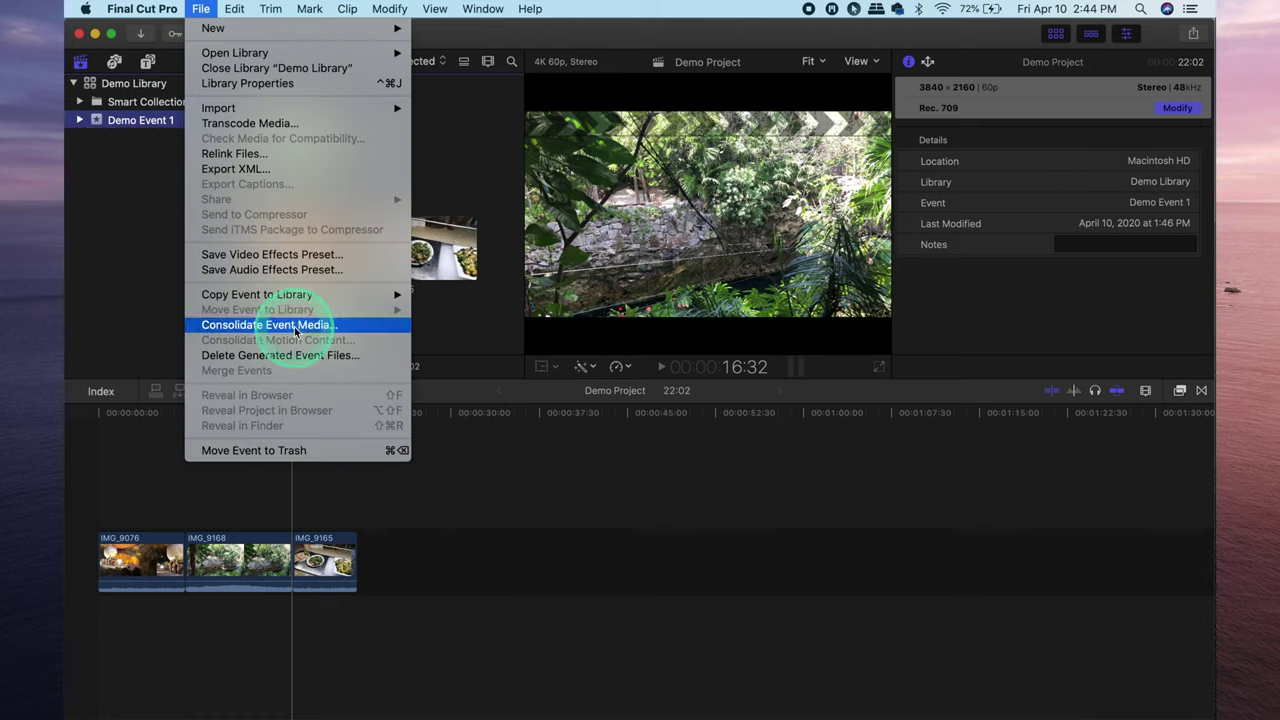
mouse_move(295, 296)
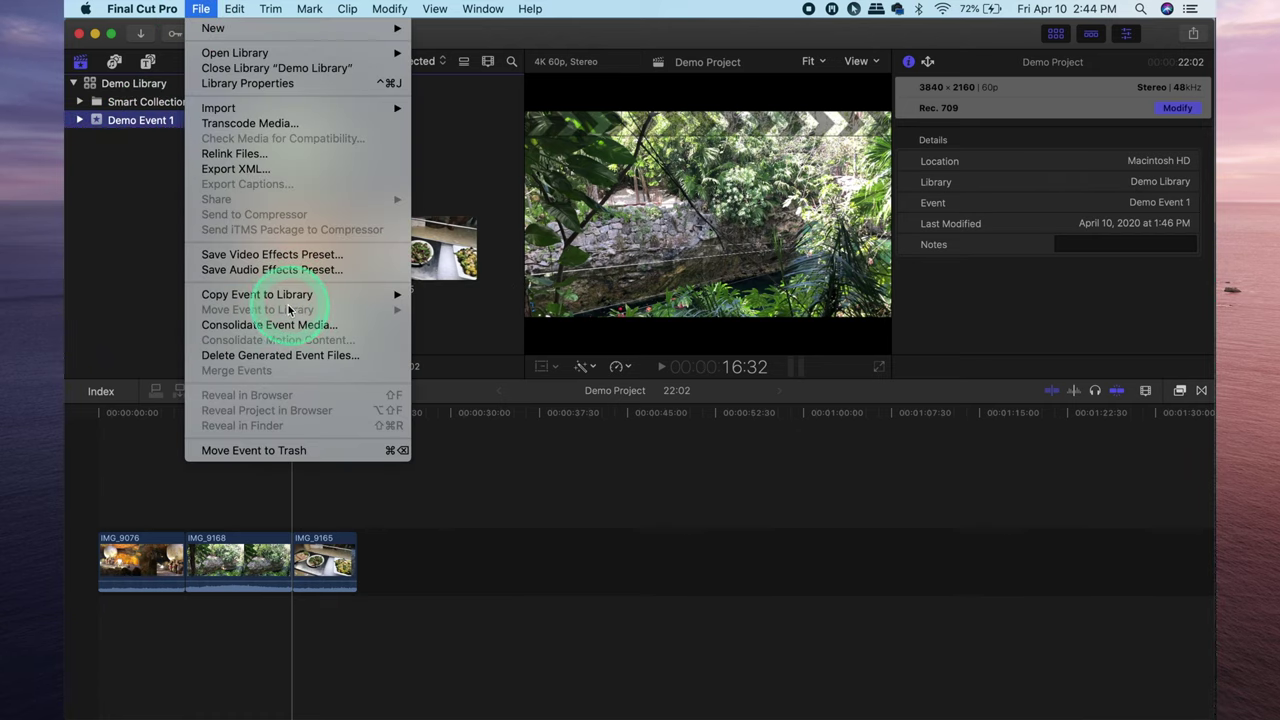
left_click_drag(324, 317, 383, 314)
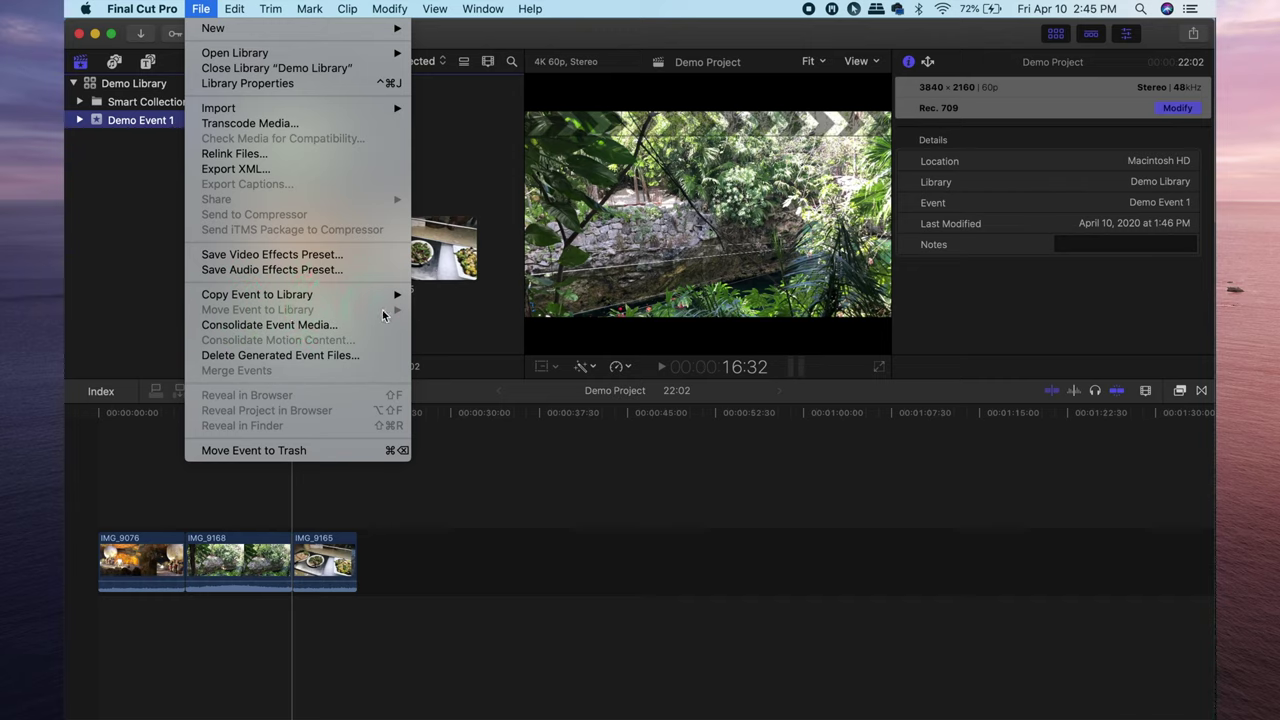
left_click(149, 271)
left_click_drag(127, 178, 160, 130)
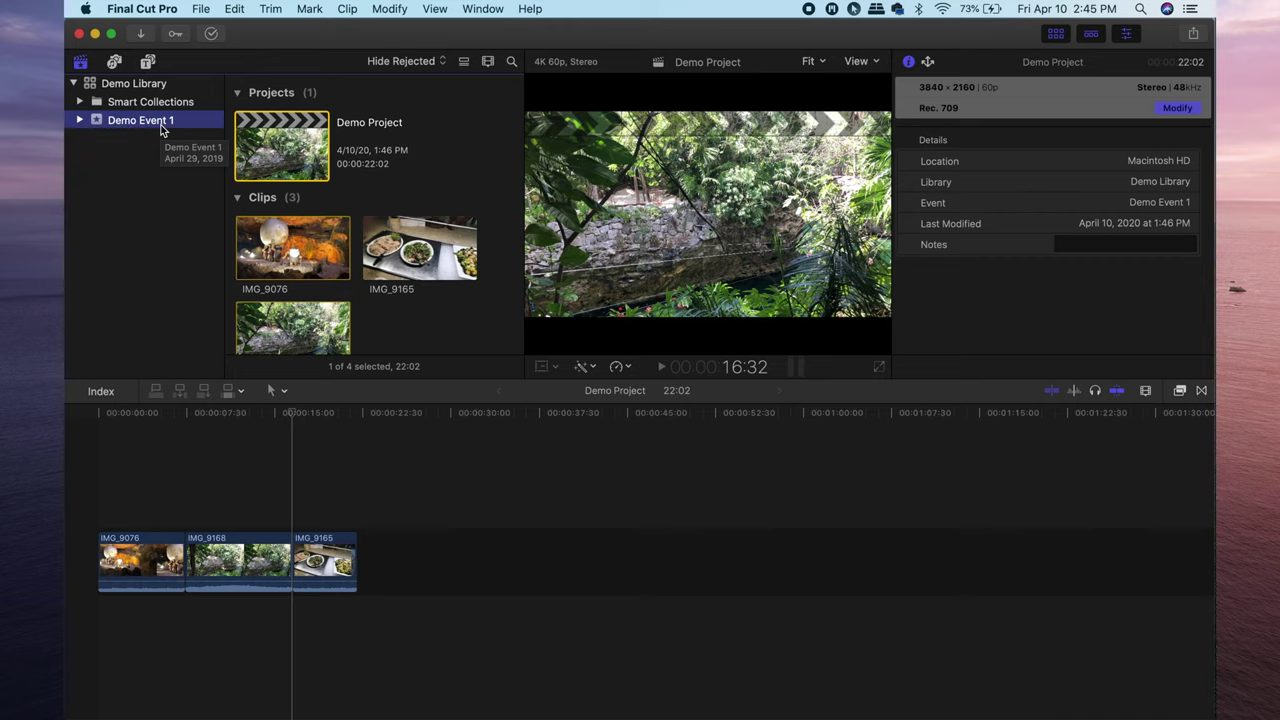
Create the event 4-10-20 in Demo Library with a new empty project.
left_click(202, 9)
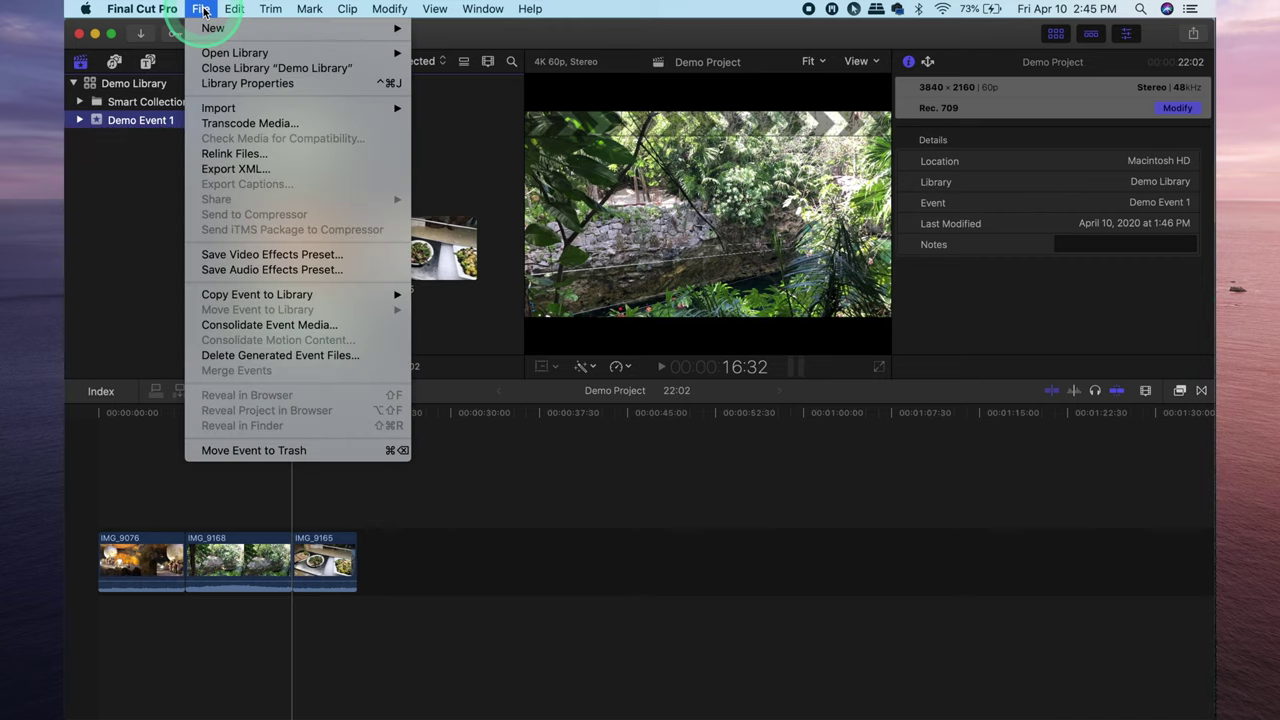
left_click_drag(213, 29, 466, 54)
left_click(466, 52)
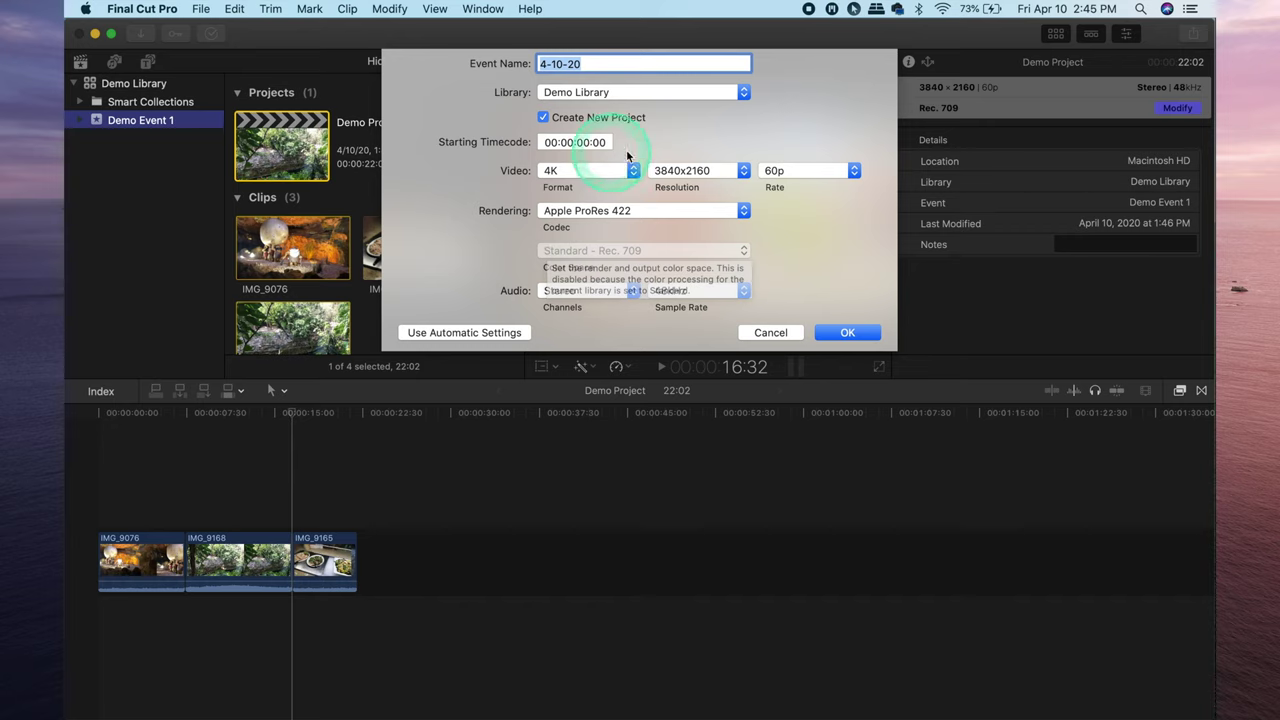
left_click(851, 332)
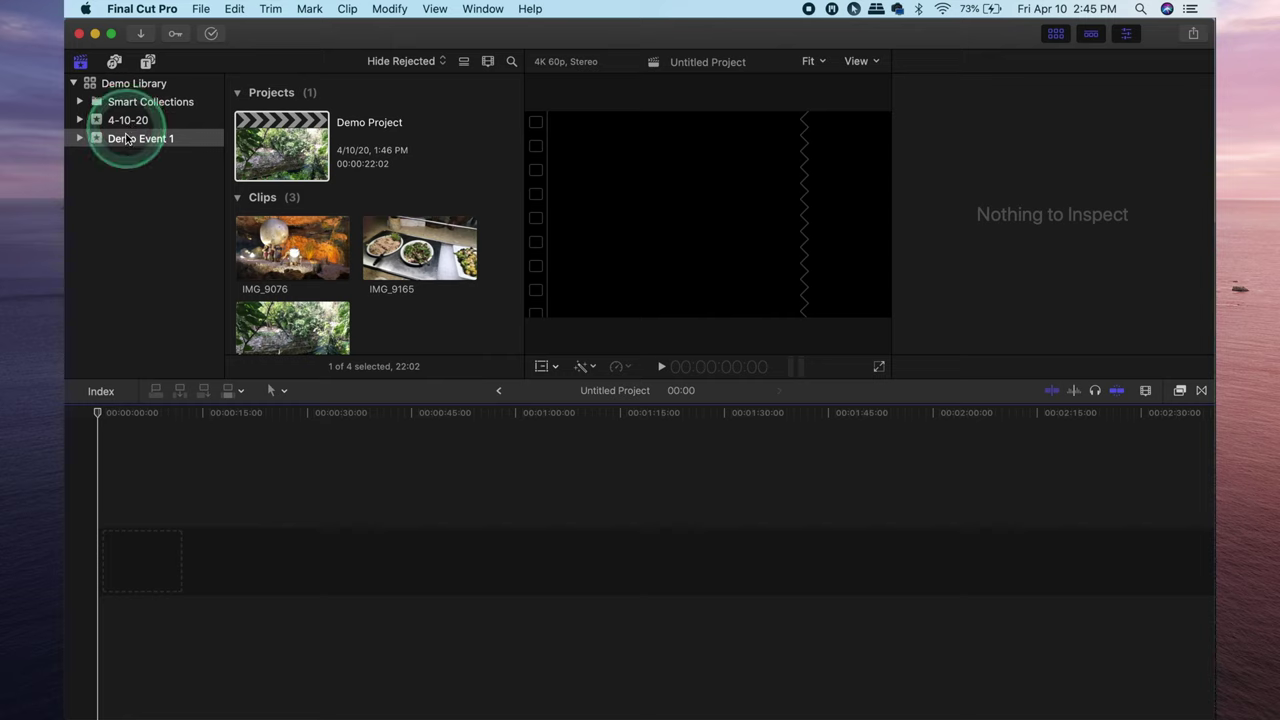
Select Demo Event 1 and look over the File menu's Move Event to Library command.
left_click(127, 140)
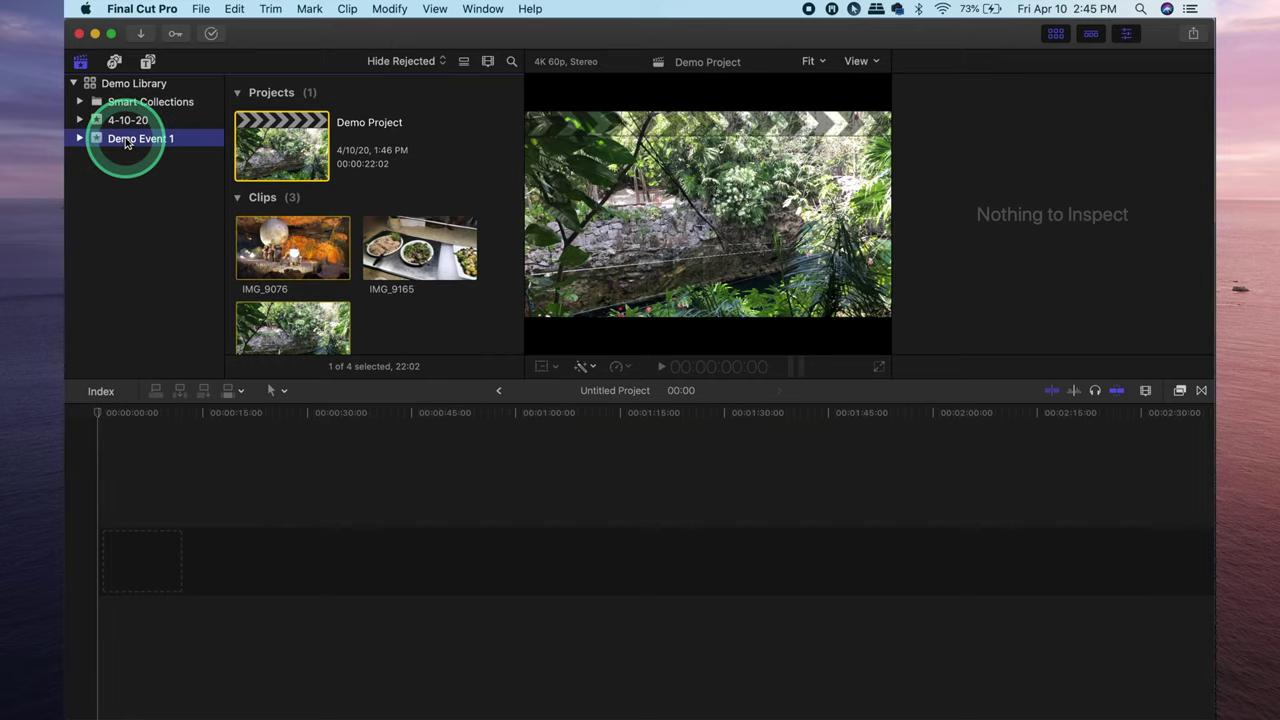
left_click(201, 10)
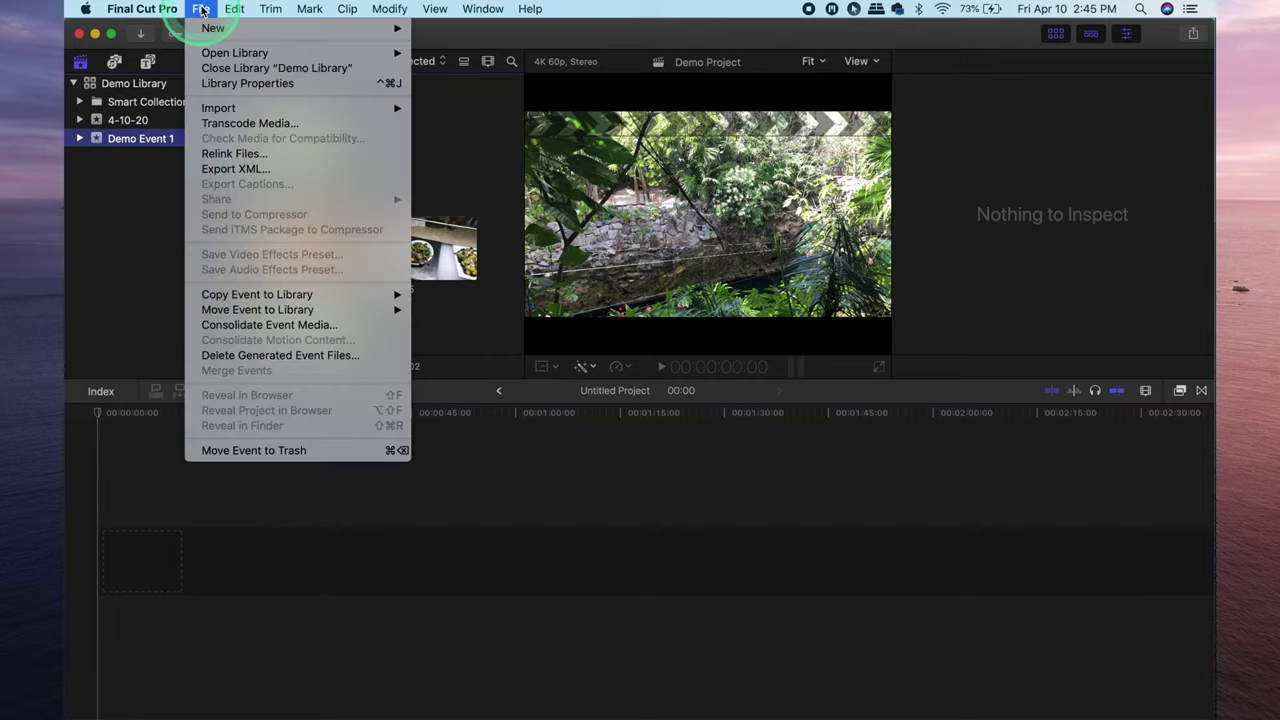
mouse_move(221, 315)
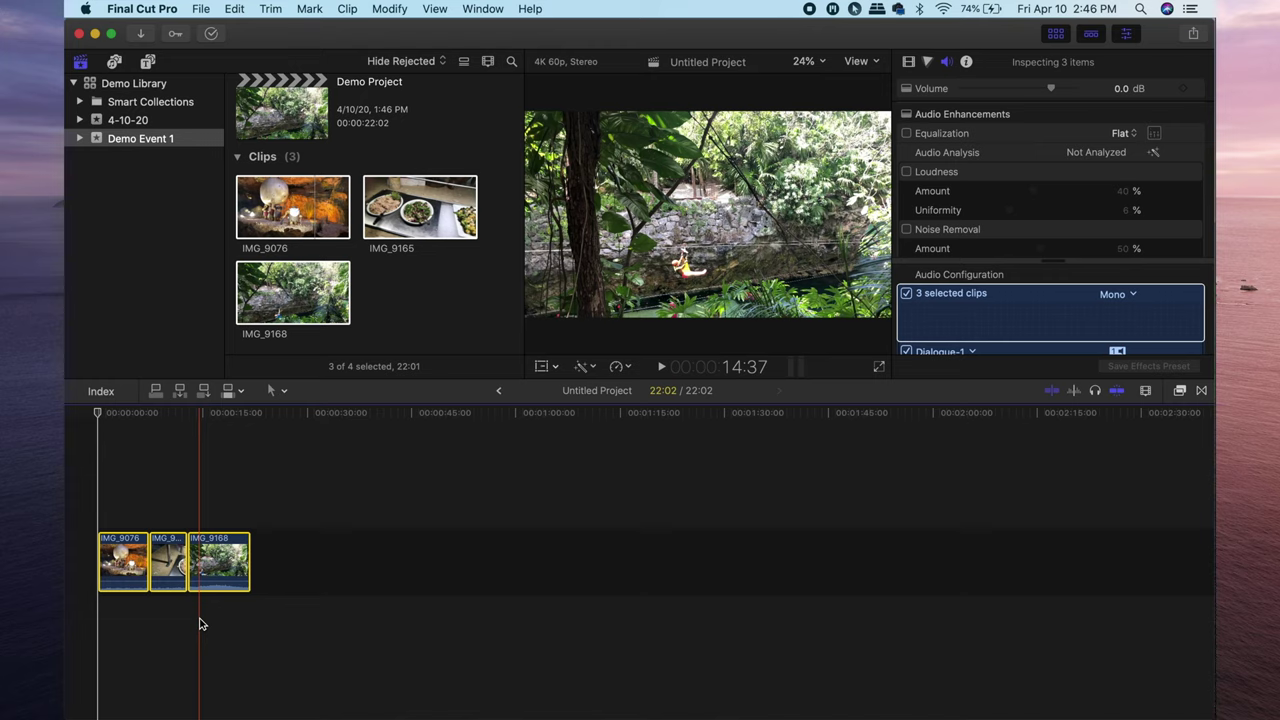
Move Demo Event 1 into a new library named 'Demo event' saved on EXTERNAL.
left_click(141, 143)
left_click(201, 8)
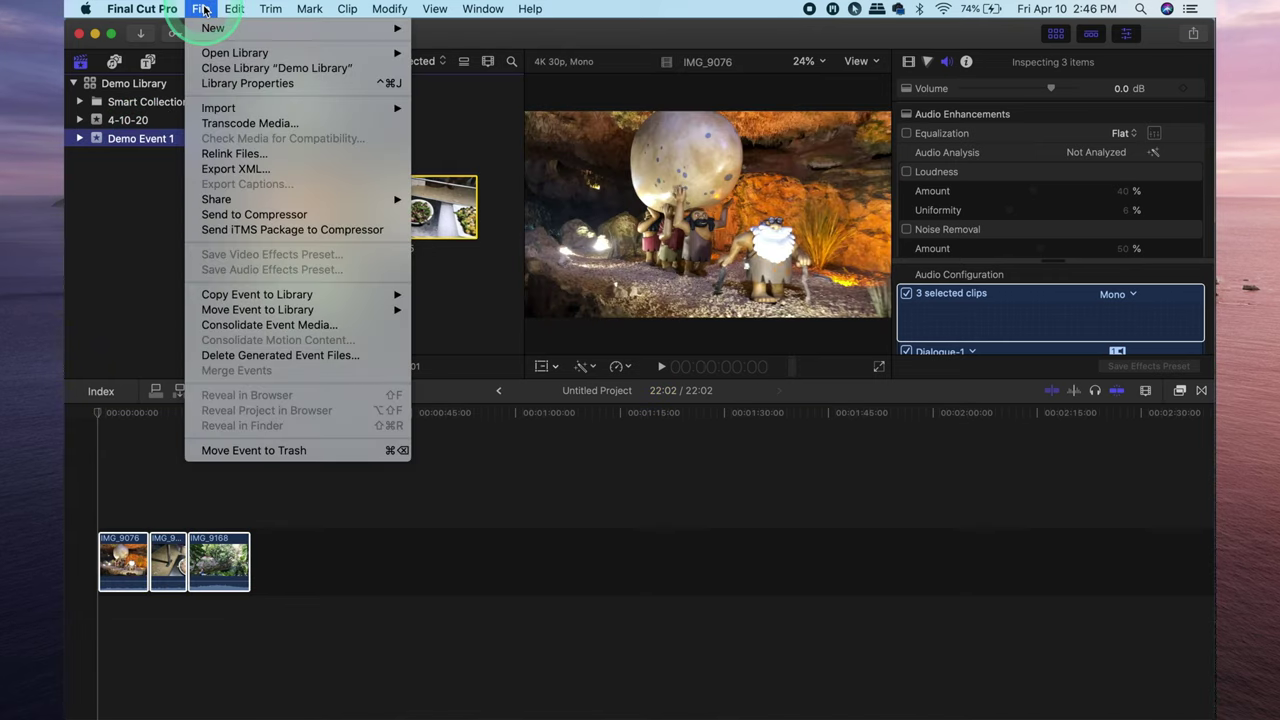
mouse_move(370, 313)
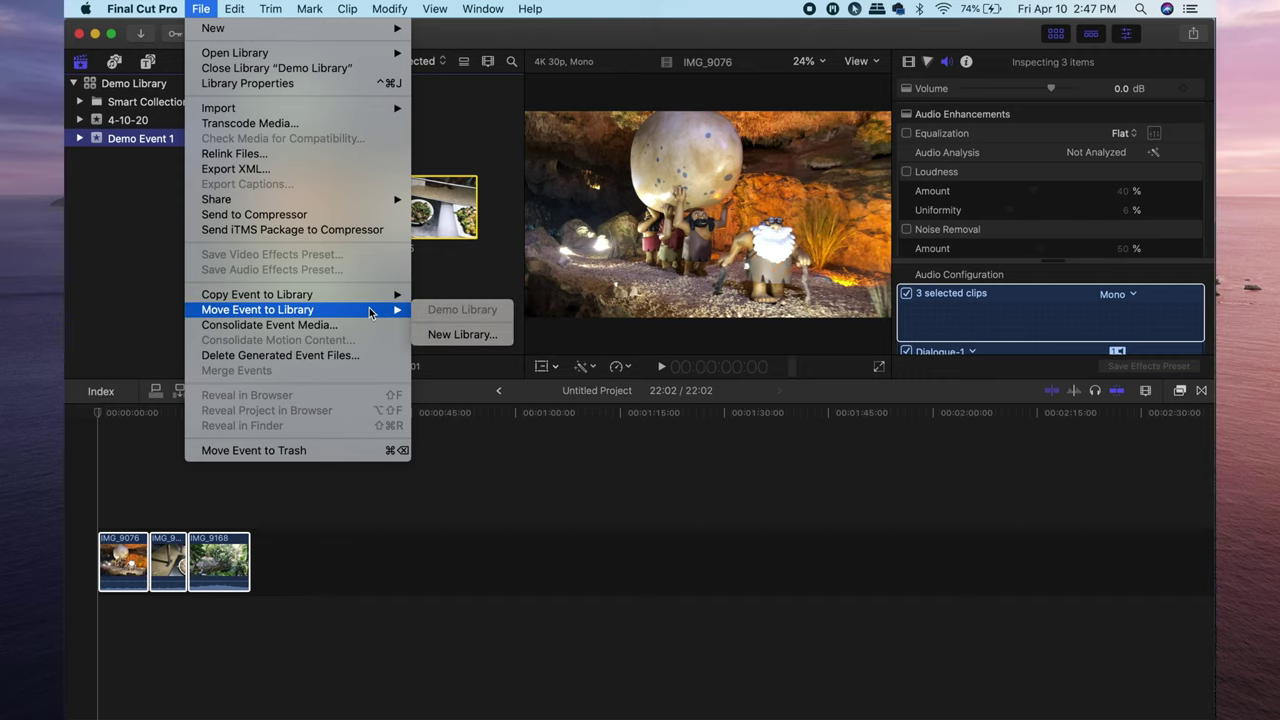
left_click_drag(370, 313, 462, 339)
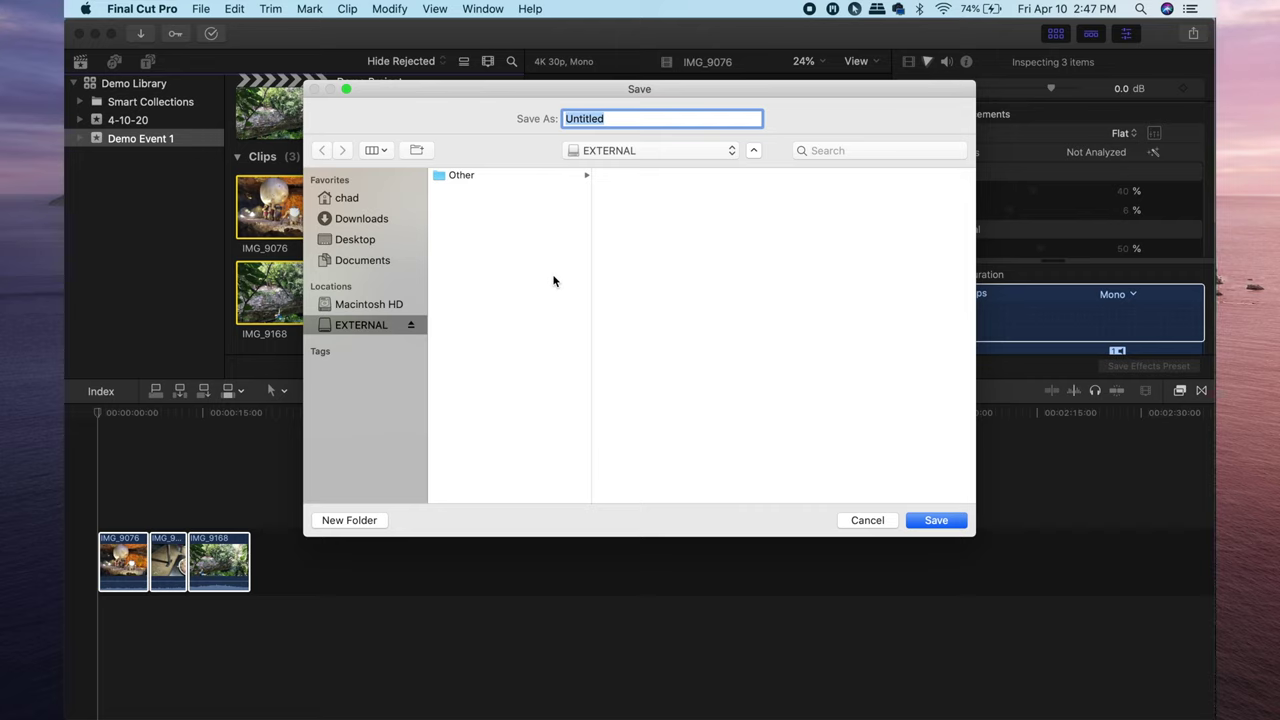
type("Demo event")
left_click(948, 521)
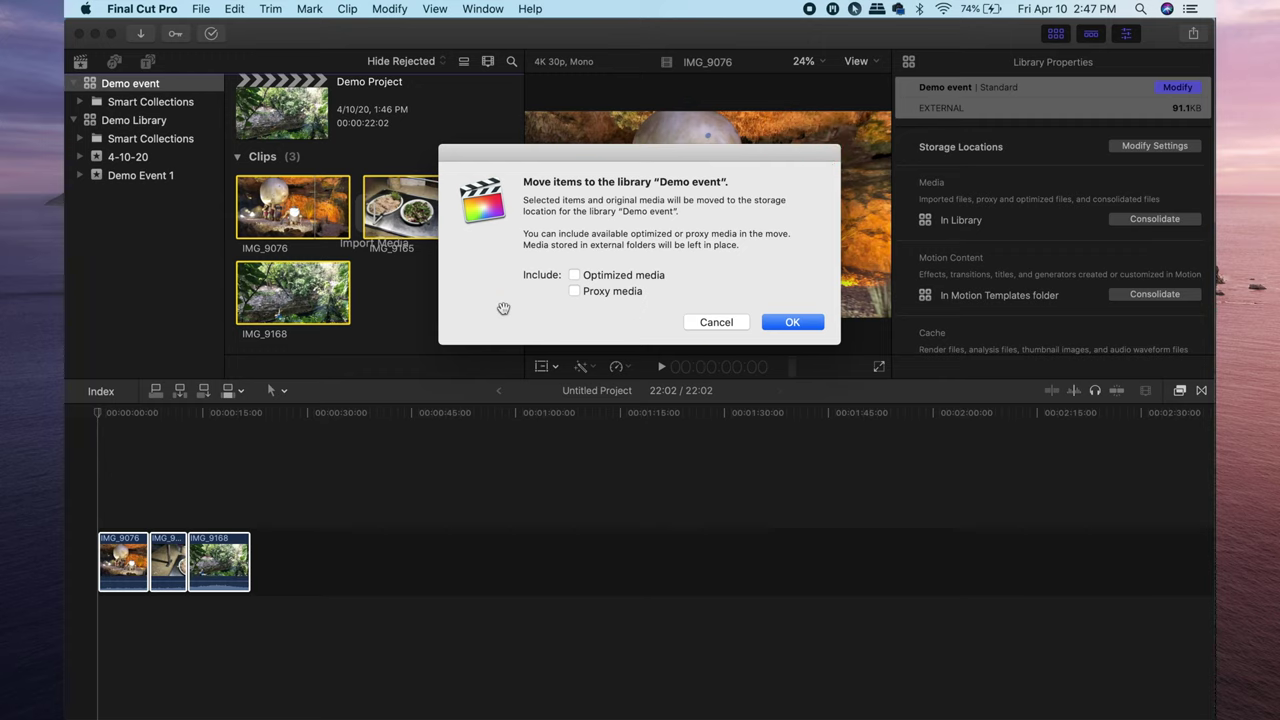
Include optimized media but not proxy media, and confirm moving the event.
left_click(574, 276)
left_click(575, 291)
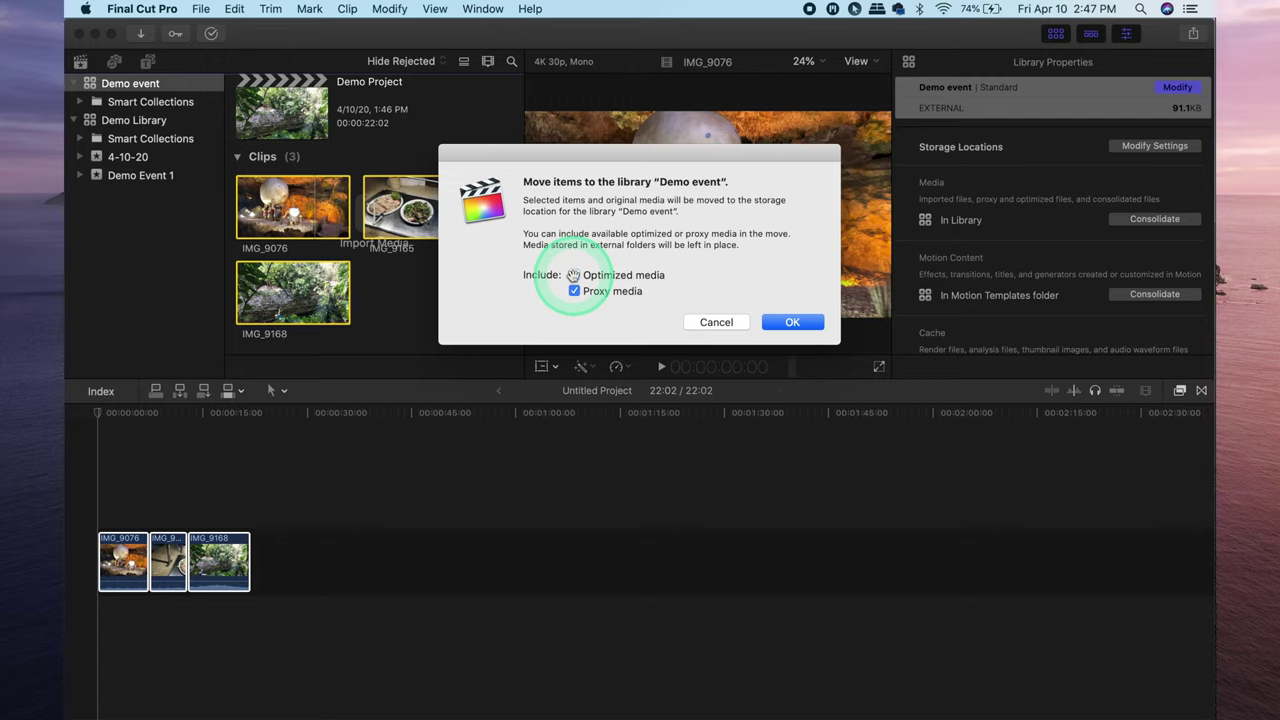
left_click(574, 291)
left_click(795, 322)
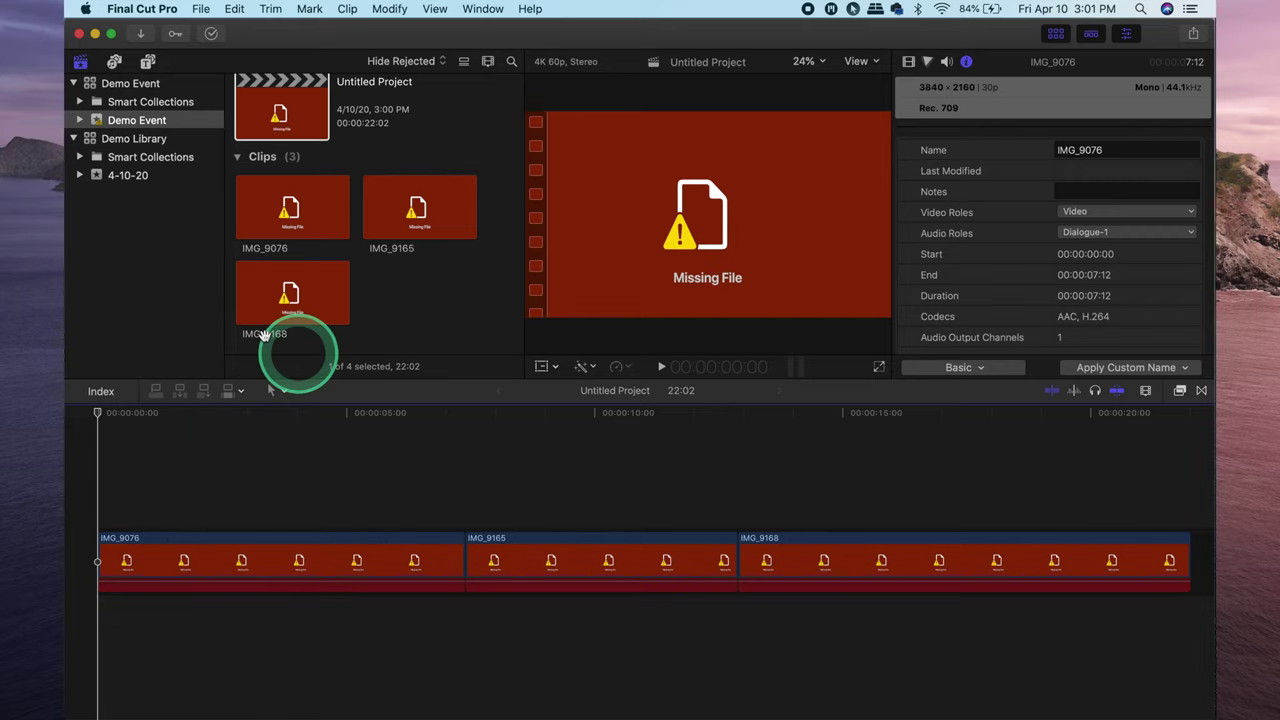
left_click(334, 534)
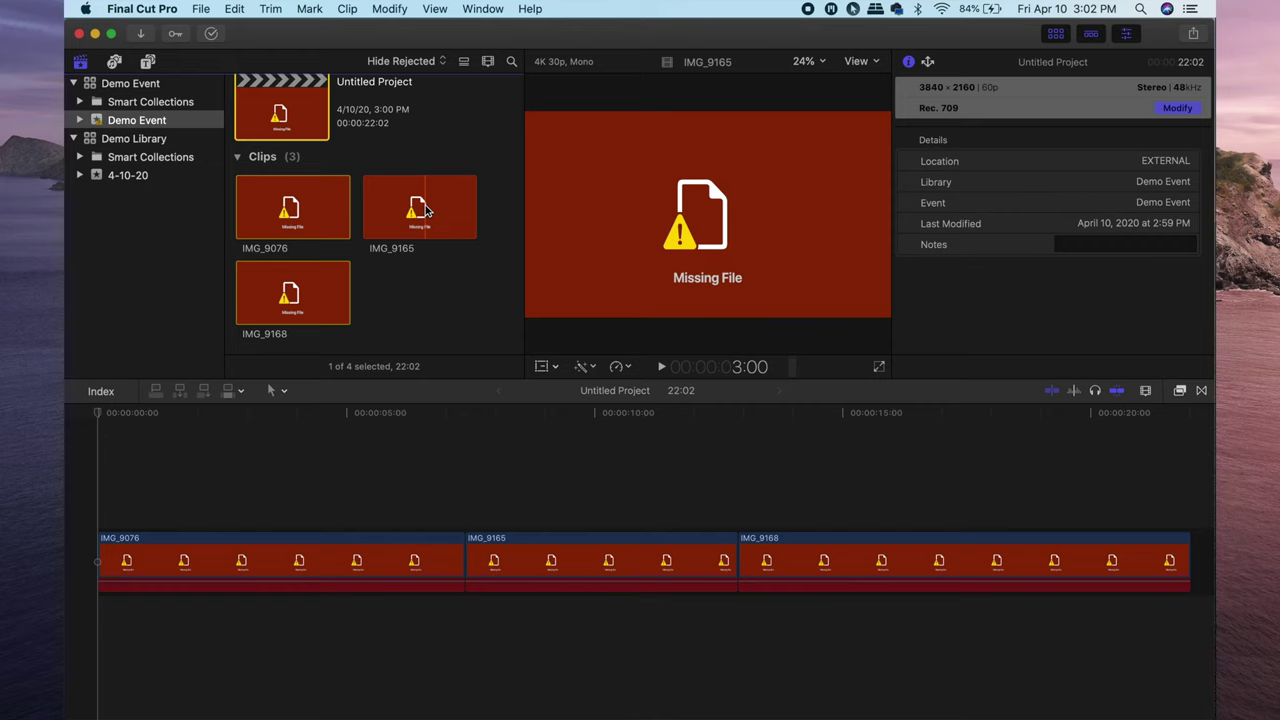
left_click(140, 33)
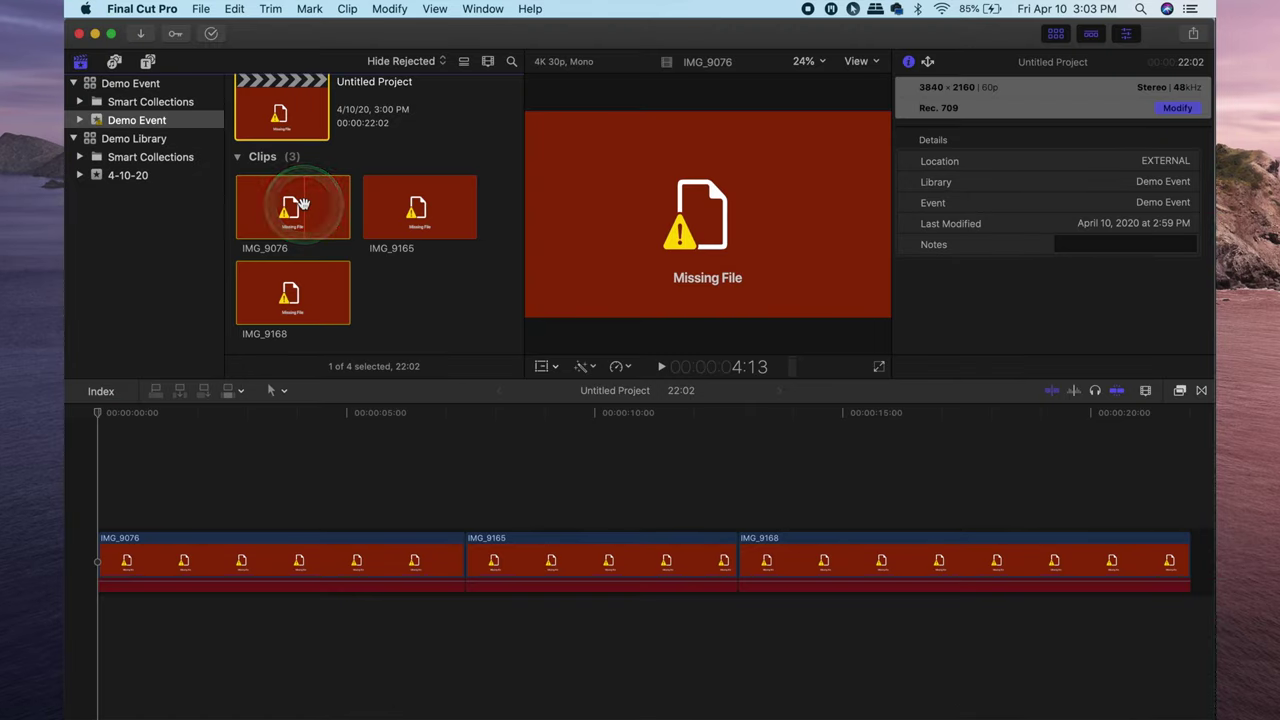
Select all three clips and locate their media in the EXTERNAL drive's Xplor folder.
left_click(303, 204)
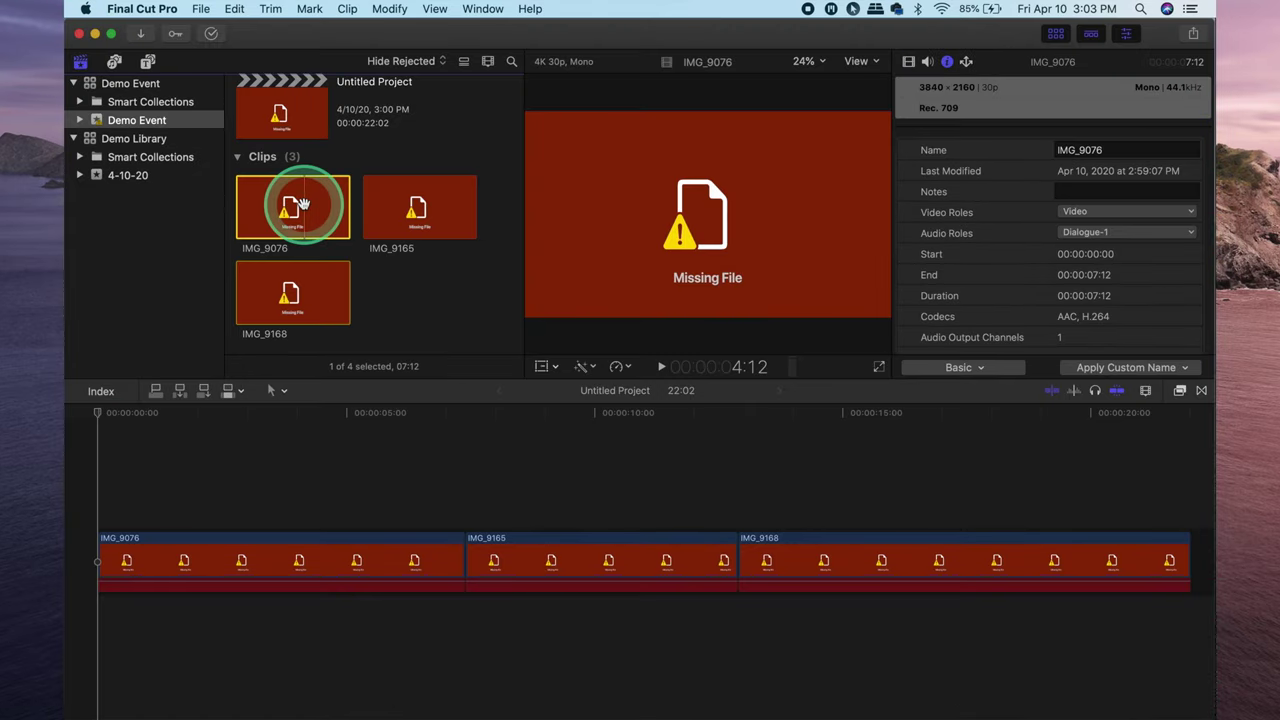
key("super+a")
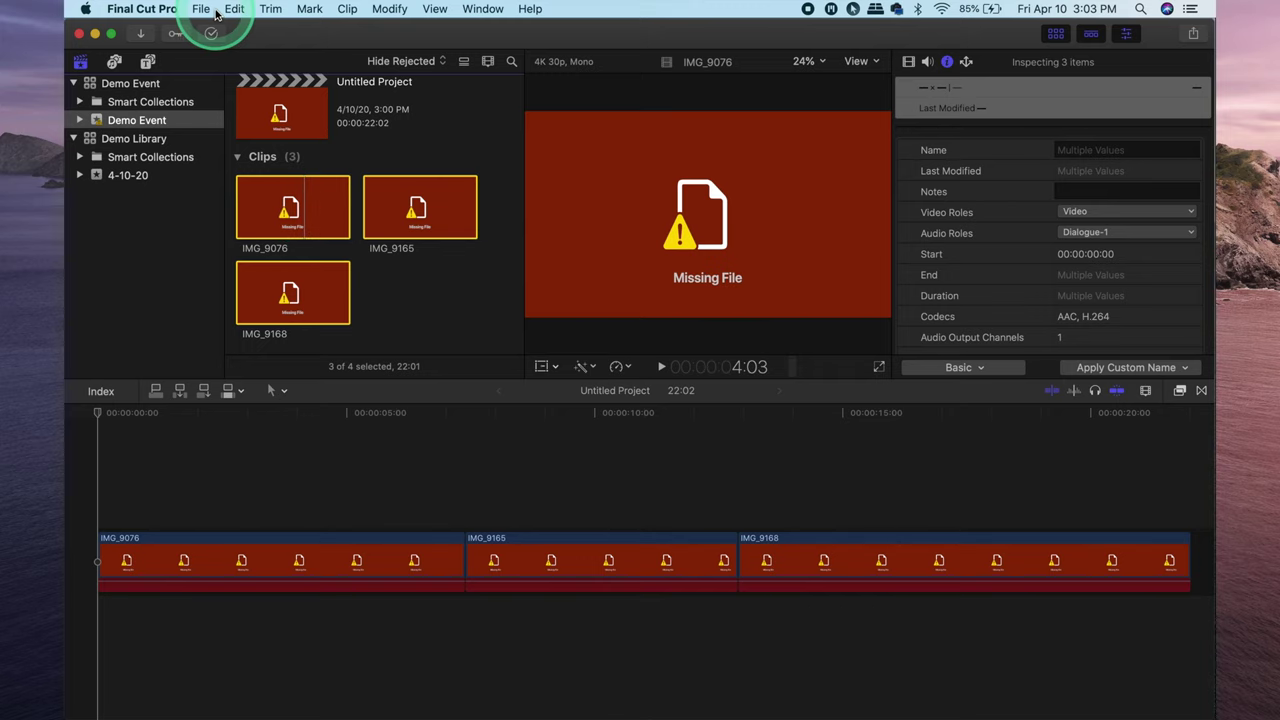
left_click(201, 9)
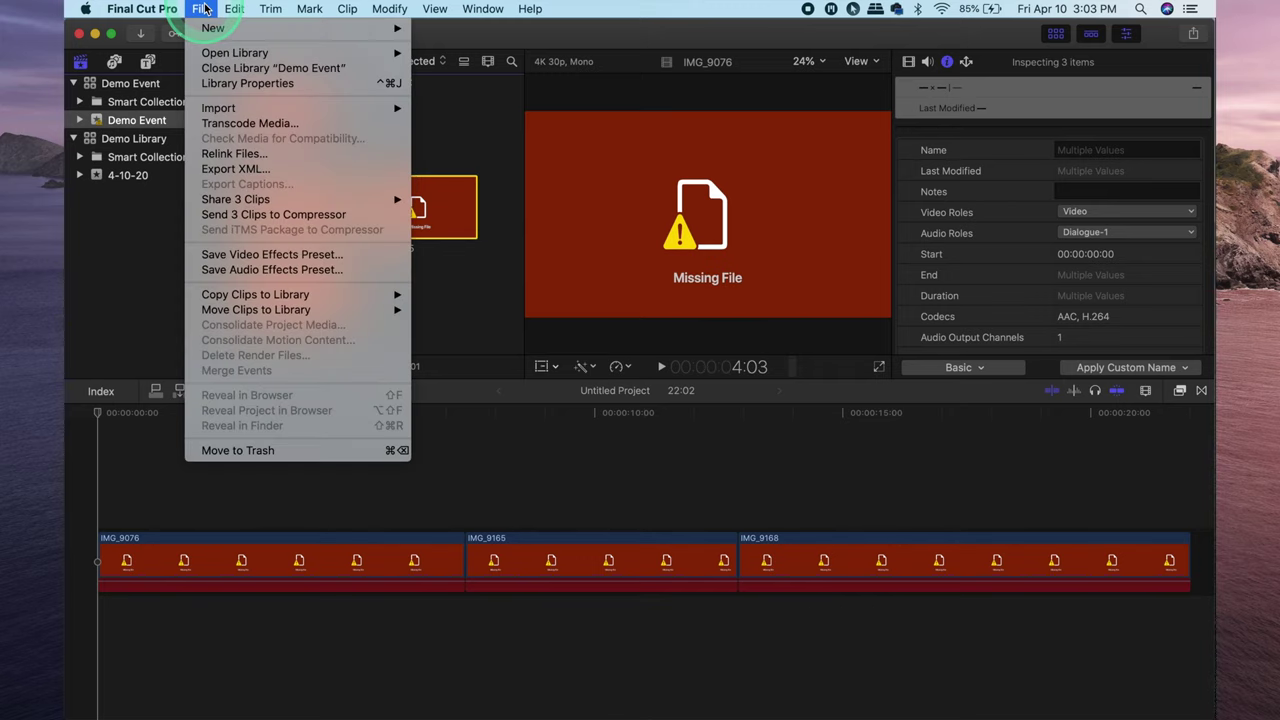
left_click(224, 156)
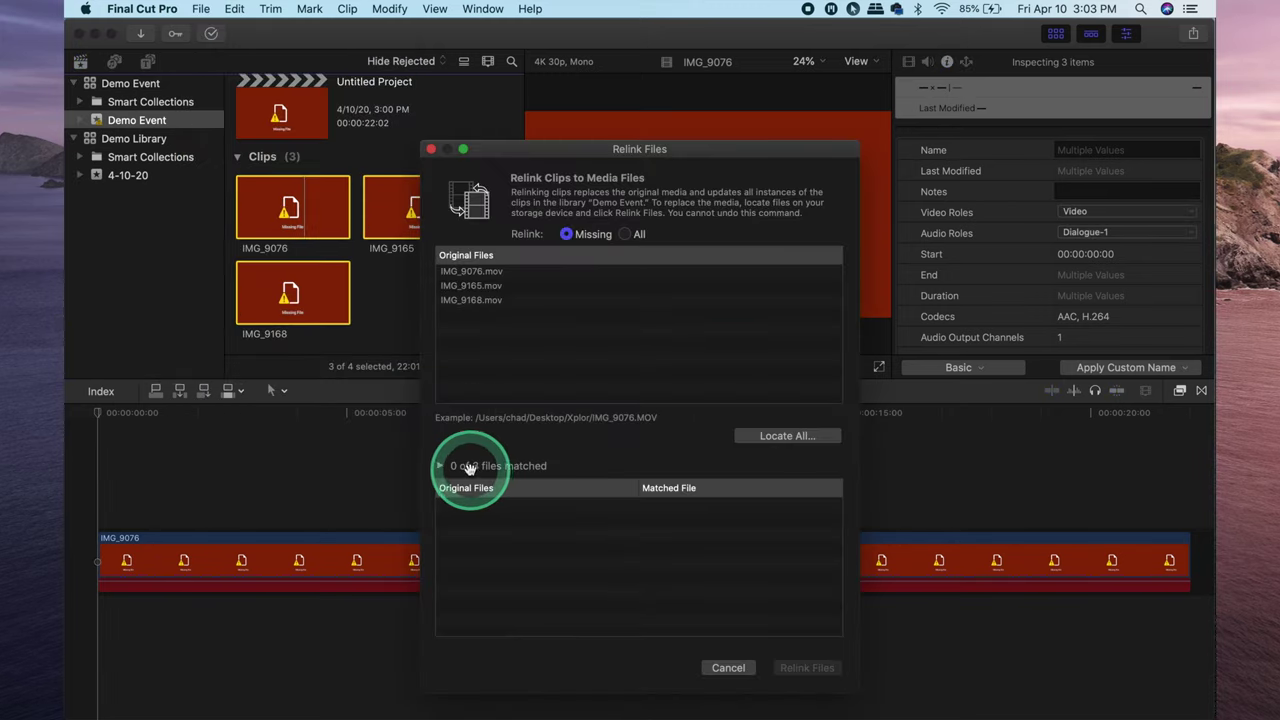
left_click(798, 436)
left_click(661, 235)
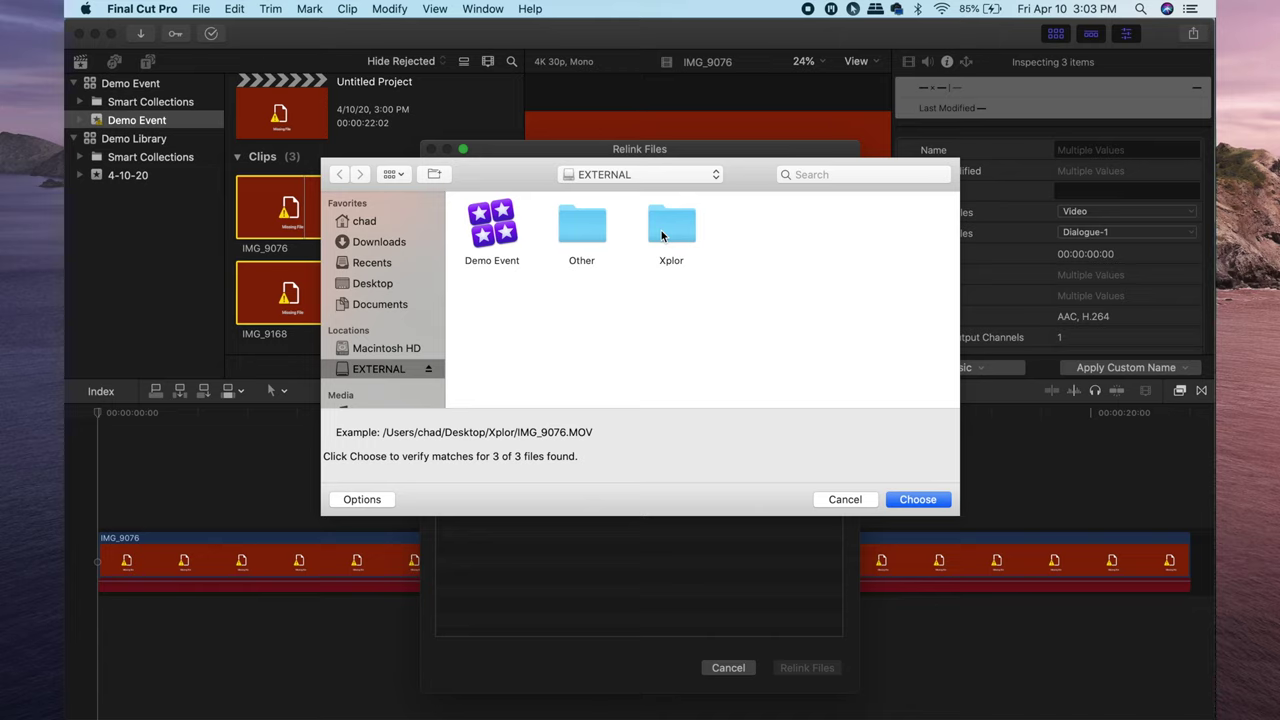
left_click(661, 235)
left_click(910, 507)
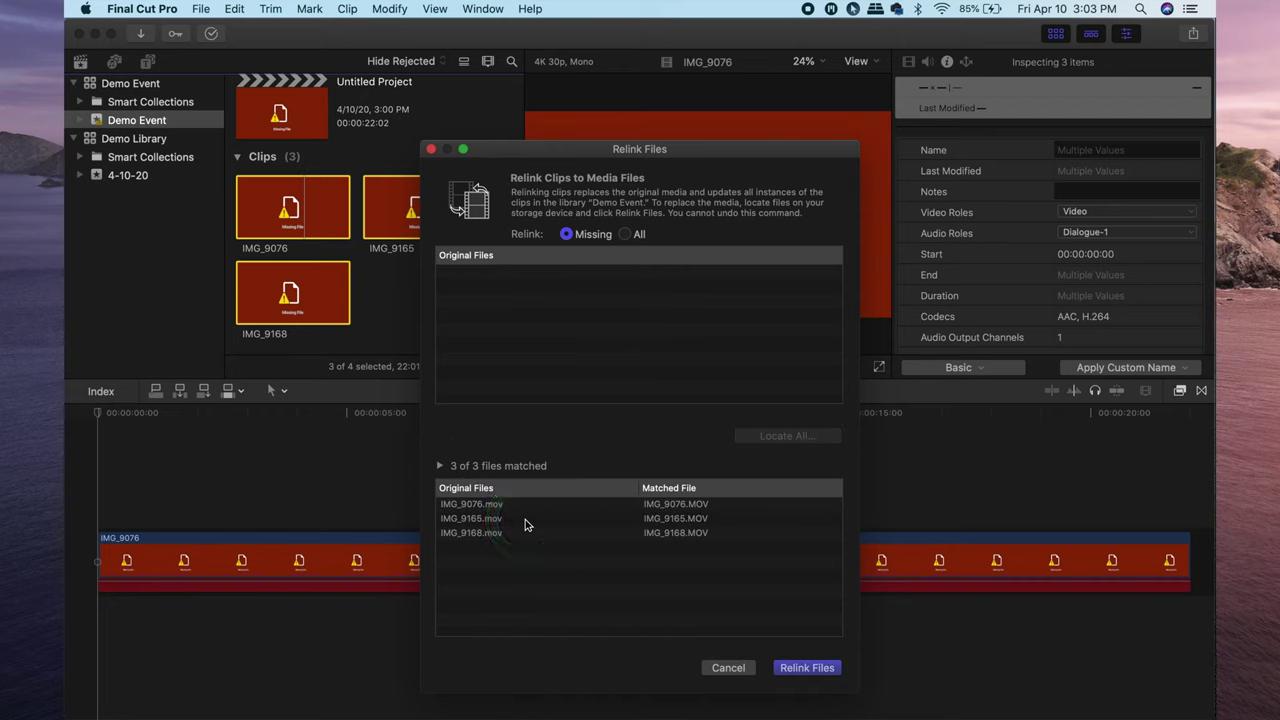
Apply the relink, deselect the clips, and select Untitled Project to check its restored footage.
left_click(812, 667)
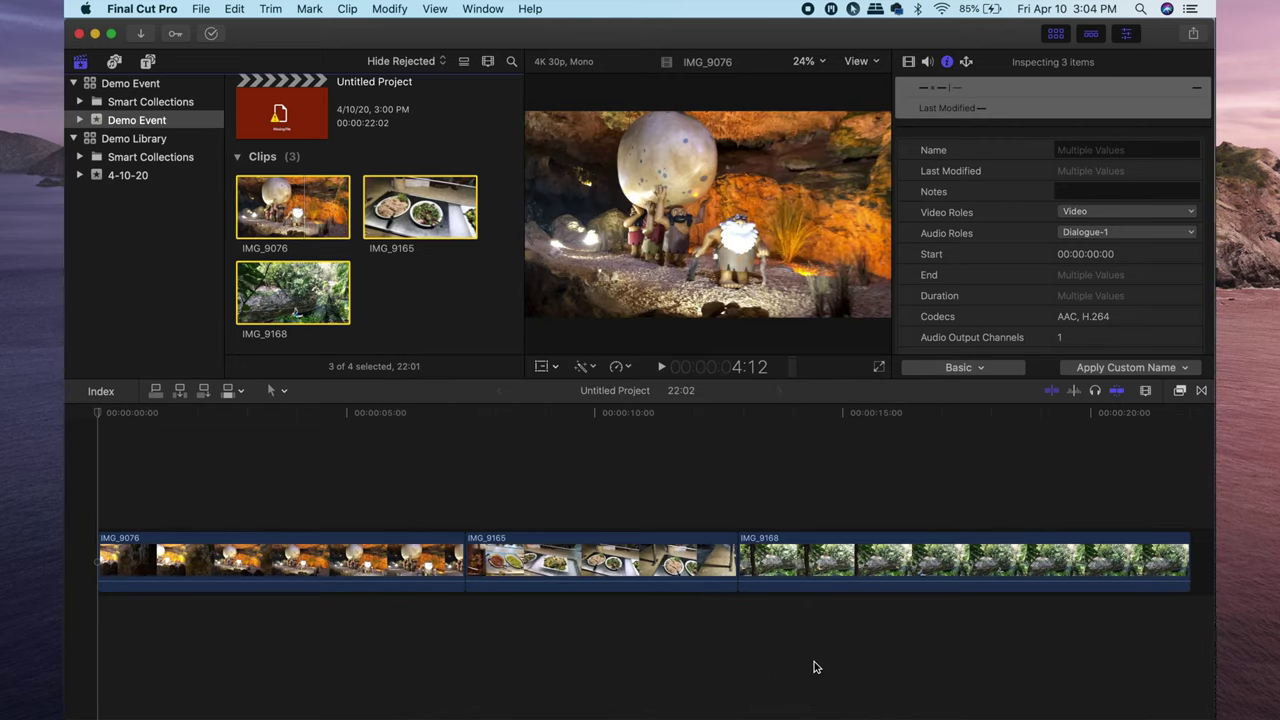
left_click(503, 477)
left_click(278, 115)
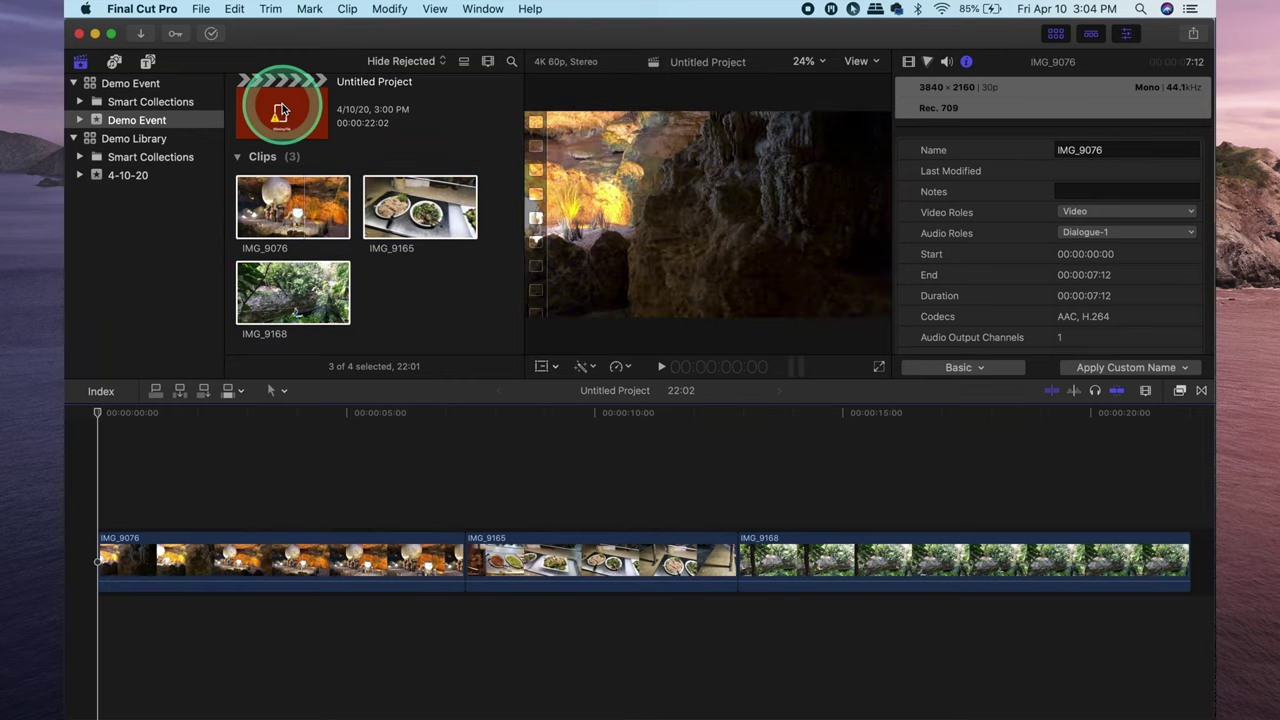